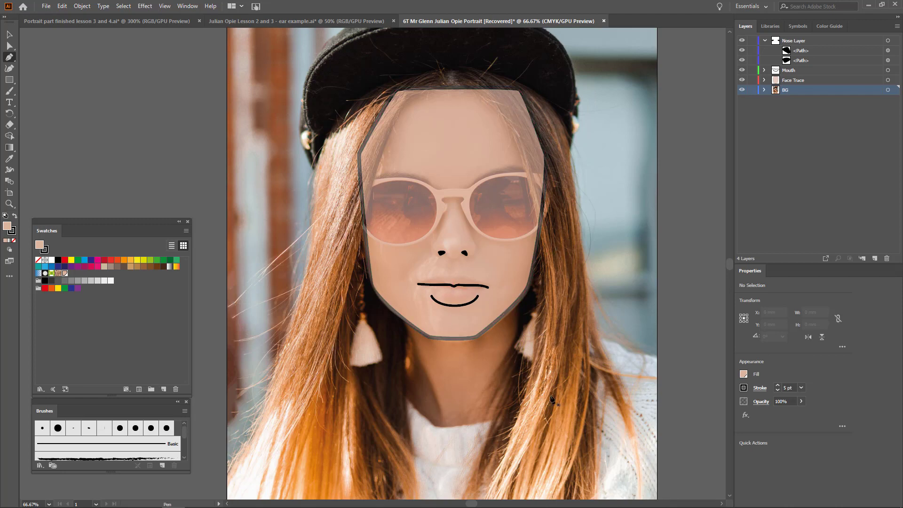
- Check the ear example, then return to the '6T Mr Glenn Julian Opie Portrait [Recovered]' document
left_click(324, 20)
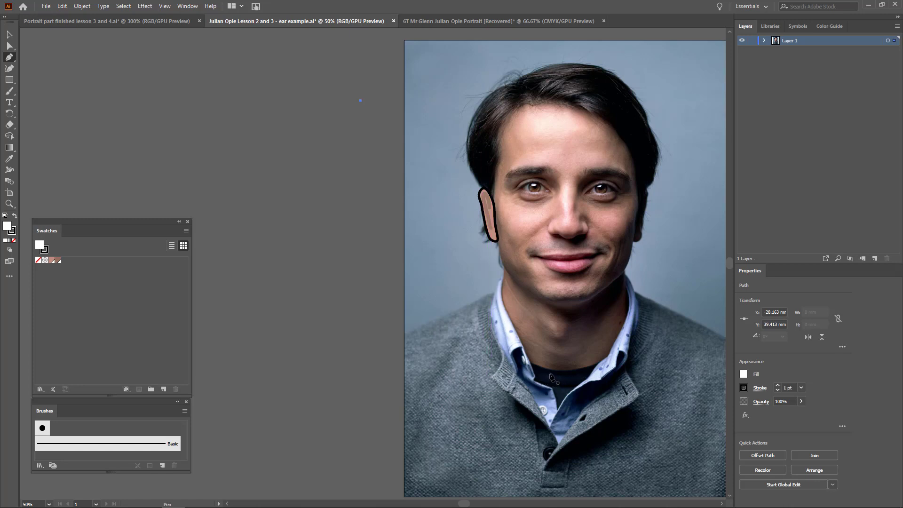
left_click(425, 21)
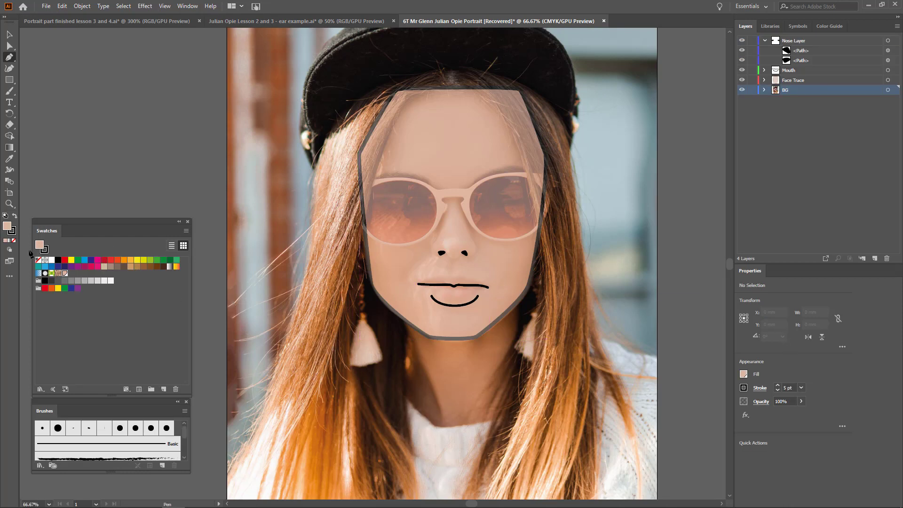
- With Stroke in front, trace a ten-point closed neck outline from the mouth down to the shoulders
left_click(44, 250)
left_click(382, 406)
left_click(431, 450)
left_click(522, 451)
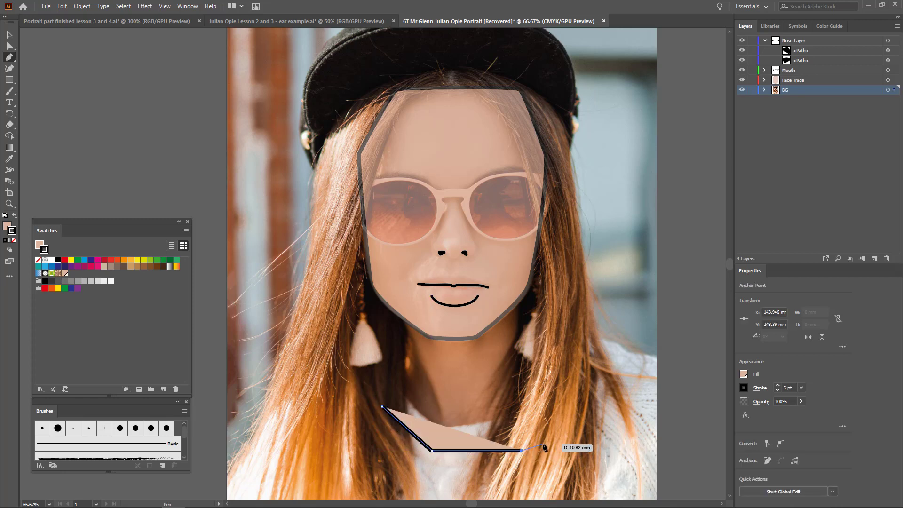
left_click(546, 429)
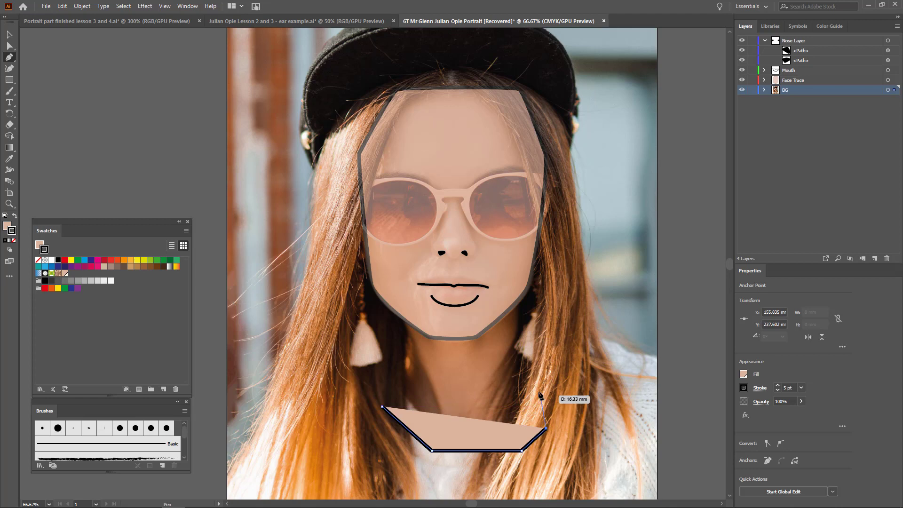
left_click(527, 359)
left_click(522, 316)
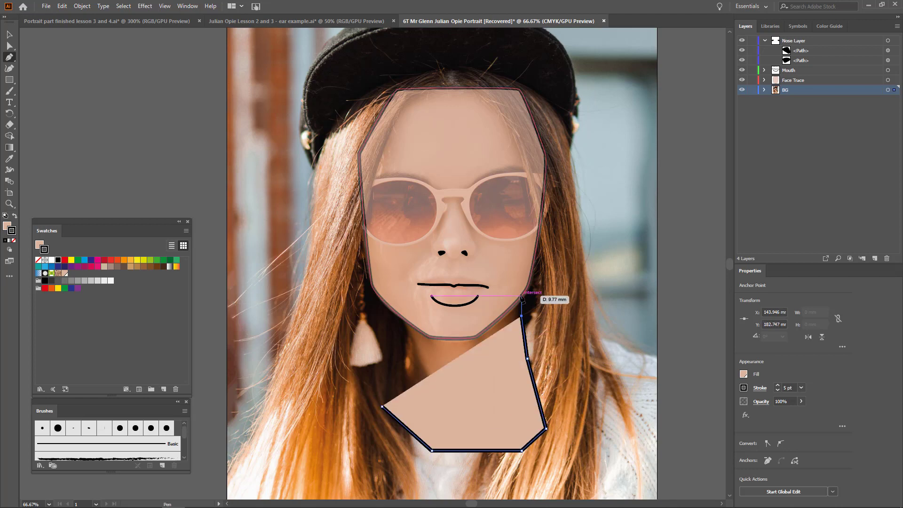
left_click(516, 278)
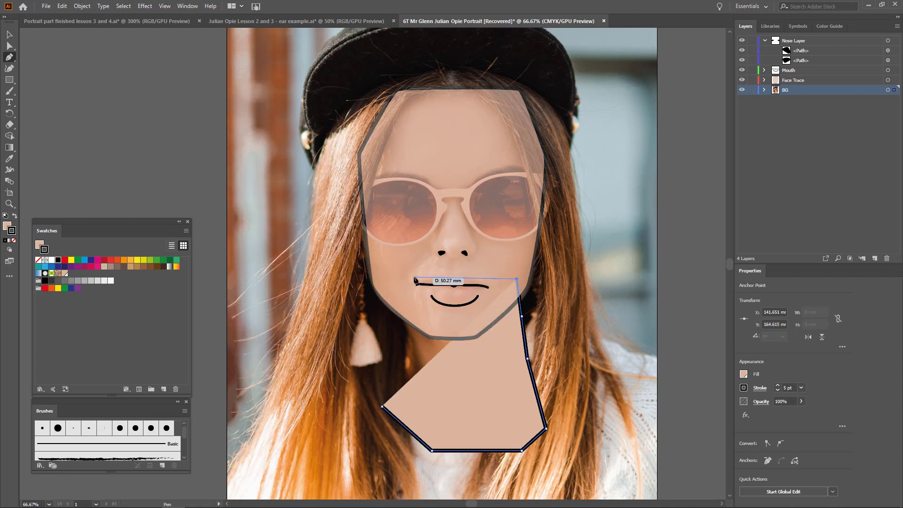
left_click(407, 278)
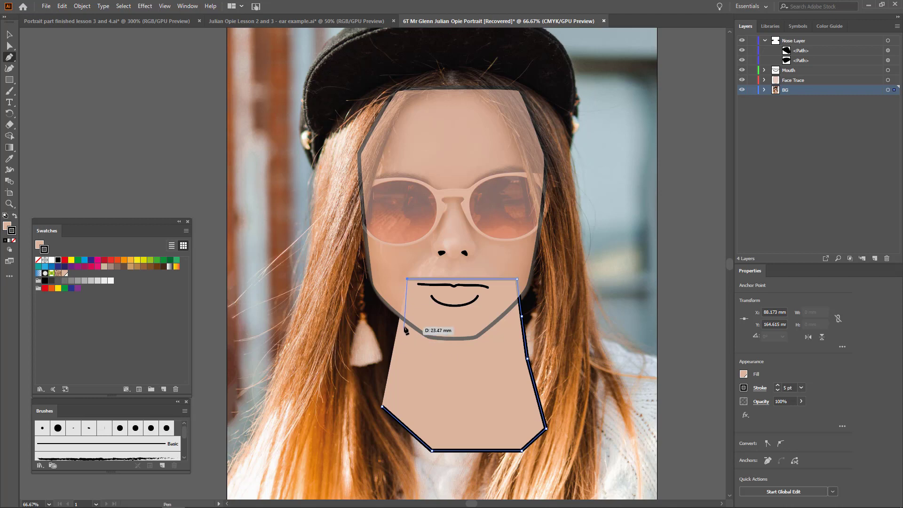
left_click(404, 325)
left_click(397, 365)
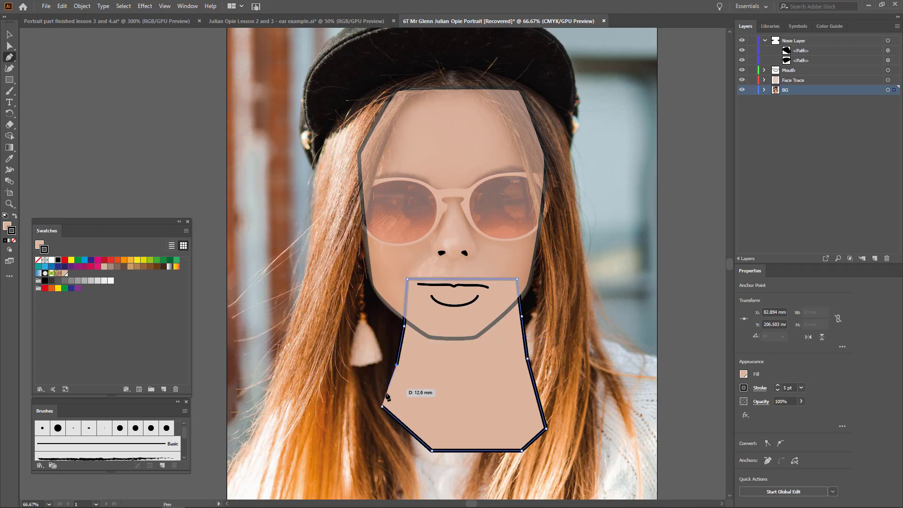
left_click(382, 406)
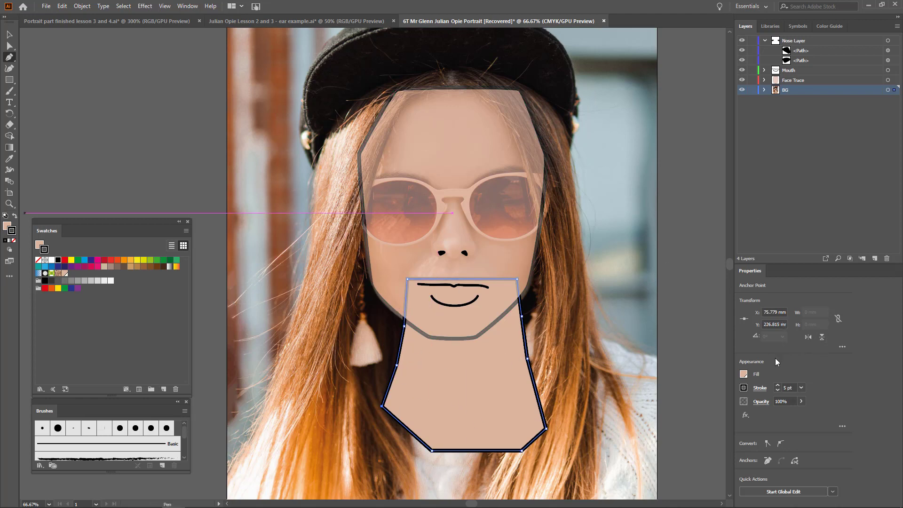
- Lower the neck's opacity to about 46% and curve its right-side anchor with the Anchor Point tool
left_click(801, 401)
left_click_drag(801, 413, 784, 415)
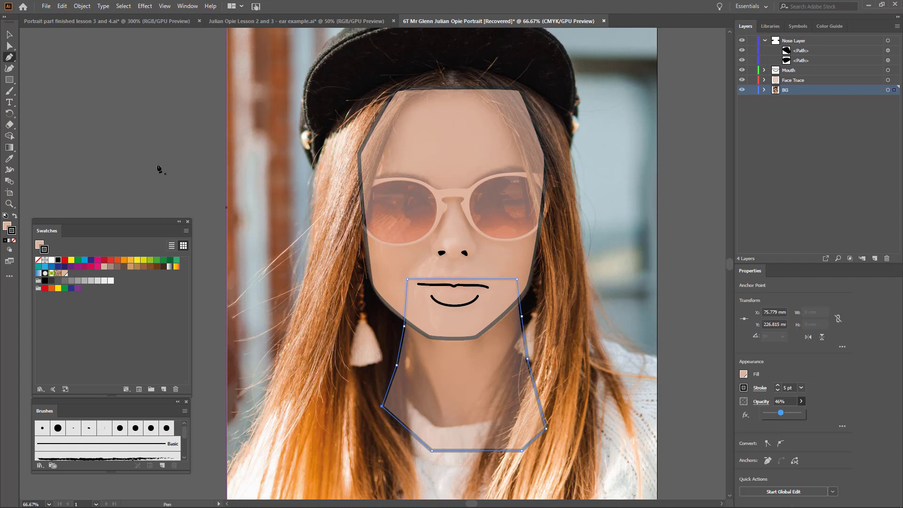
key("shift+c")
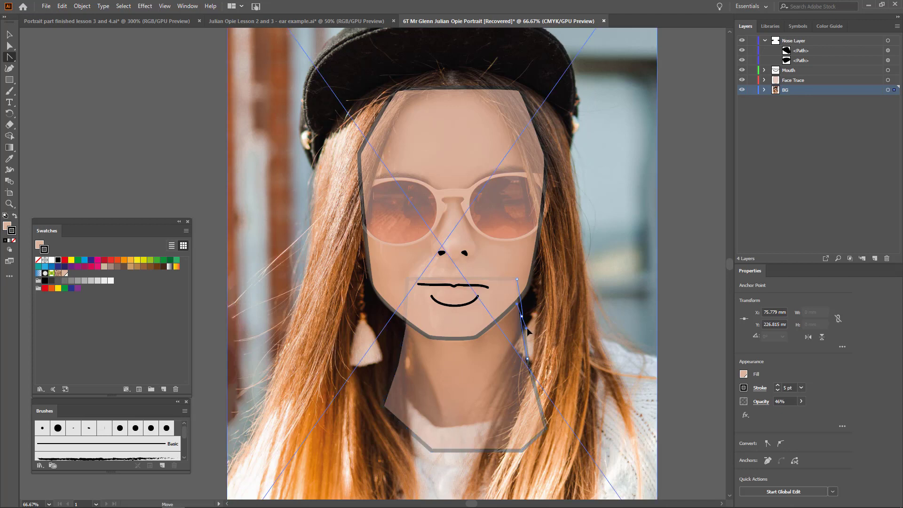
left_click_drag(521, 317, 514, 288)
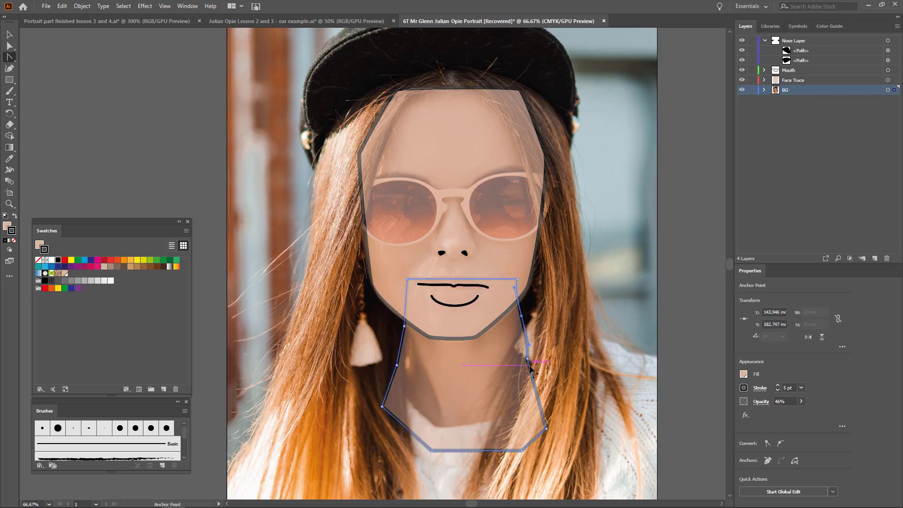
left_click_drag(528, 359, 536, 376)
key("ctrl+z")
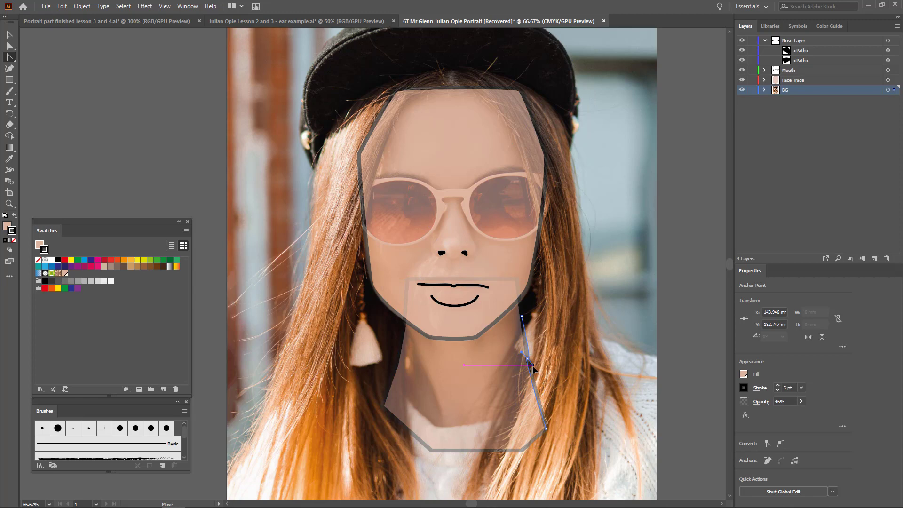
- Nudge the right-side anchor upward and drag the lower-left anchor to follow the photo's neck
left_click(521, 336)
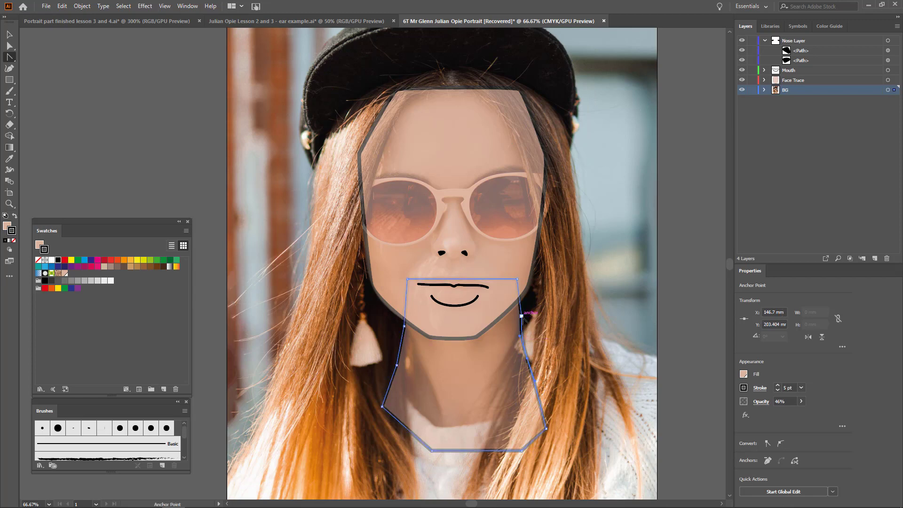
left_click_drag(521, 316, 517, 293)
scroll(517, 291, "up", 1)
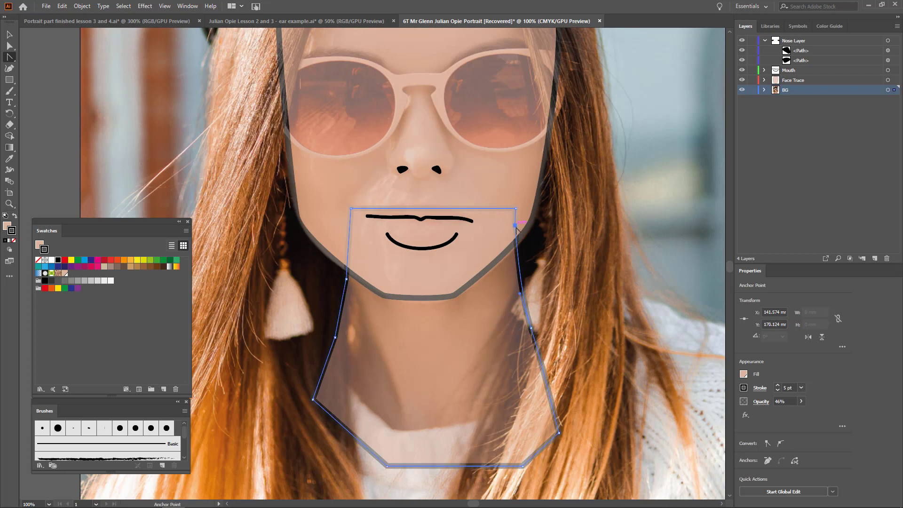
left_click(346, 279)
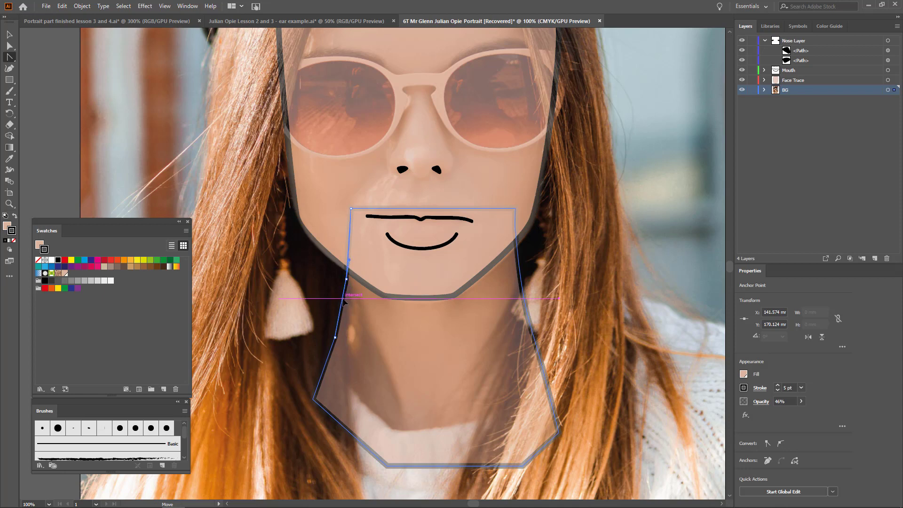
left_click(335, 337)
left_click_drag(335, 338, 327, 361)
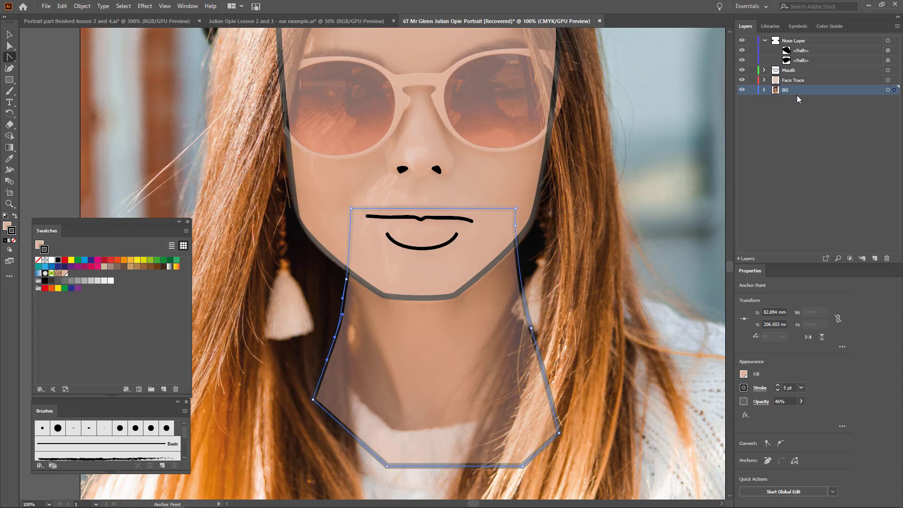
- Move the neck path out of BG onto a new top layer named 'Neck'
left_click(763, 89)
left_click(806, 101)
left_click(875, 259)
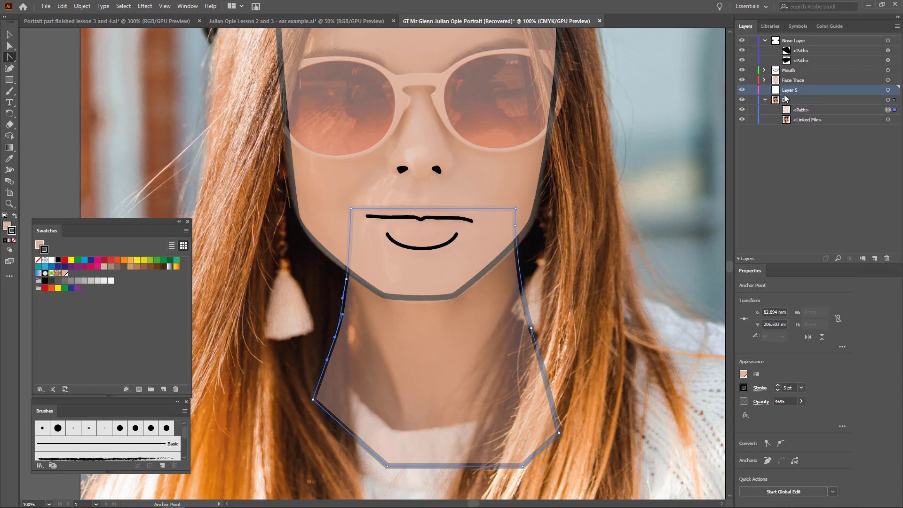
double_click(789, 90)
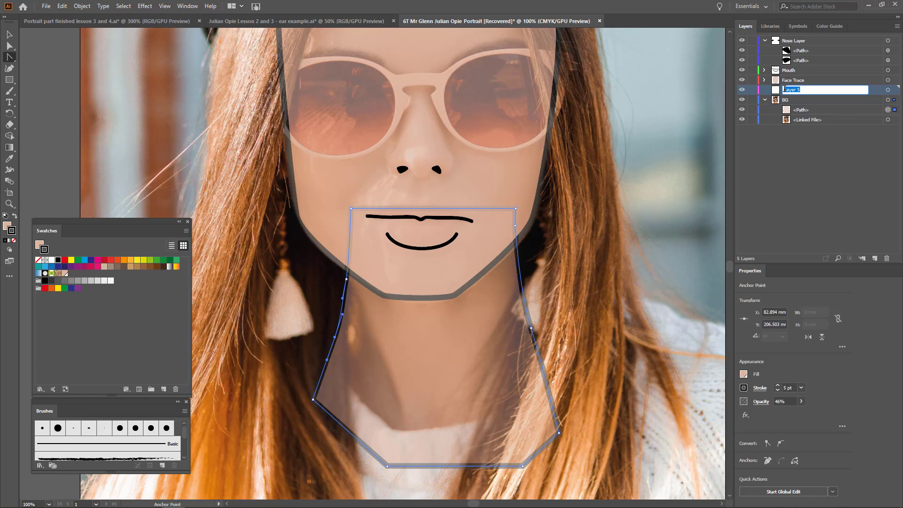
key("BackSpace")
type("Neck")
key("Return")
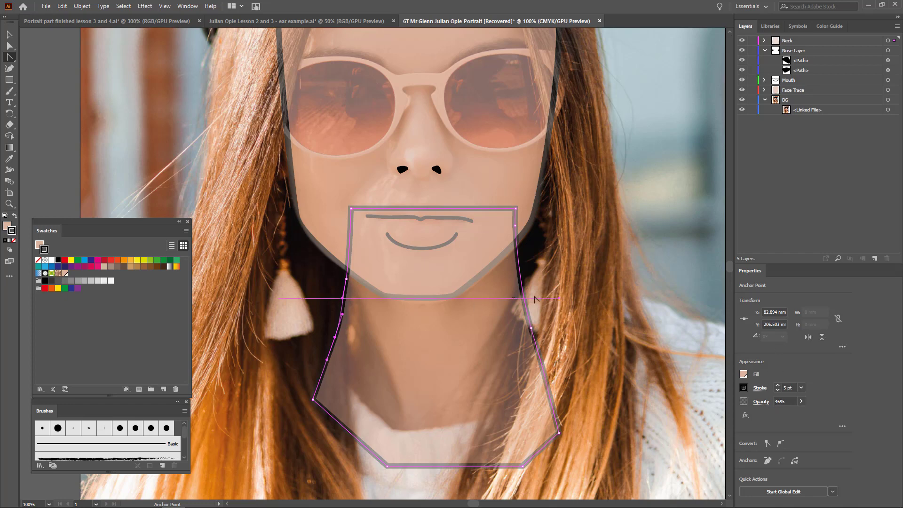
left_click(742, 101)
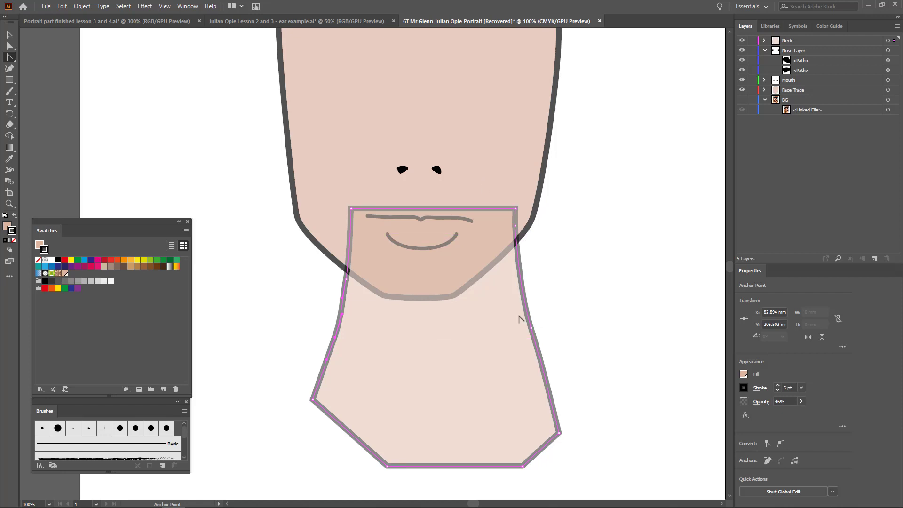
scroll(517, 311, "down", 2)
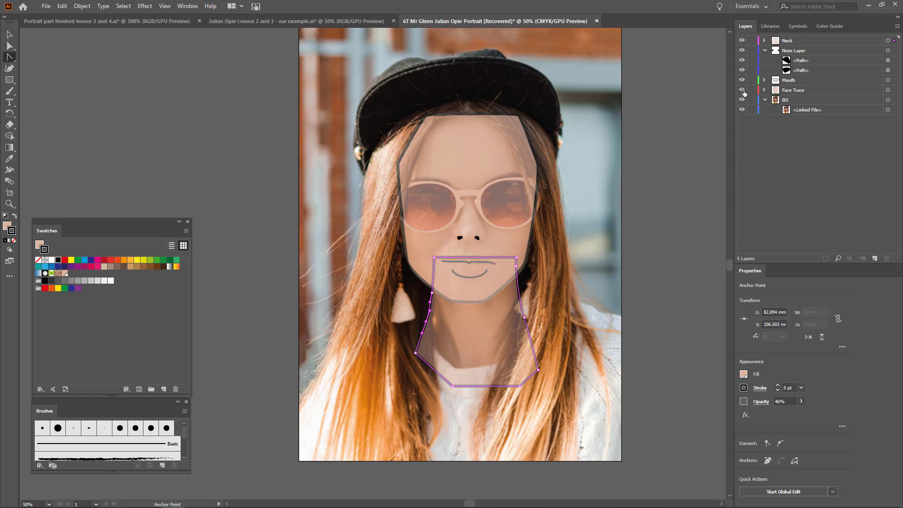
- Bring the neck shape back to 100% opacity and switch to the Selection tool (V)
left_click(792, 93)
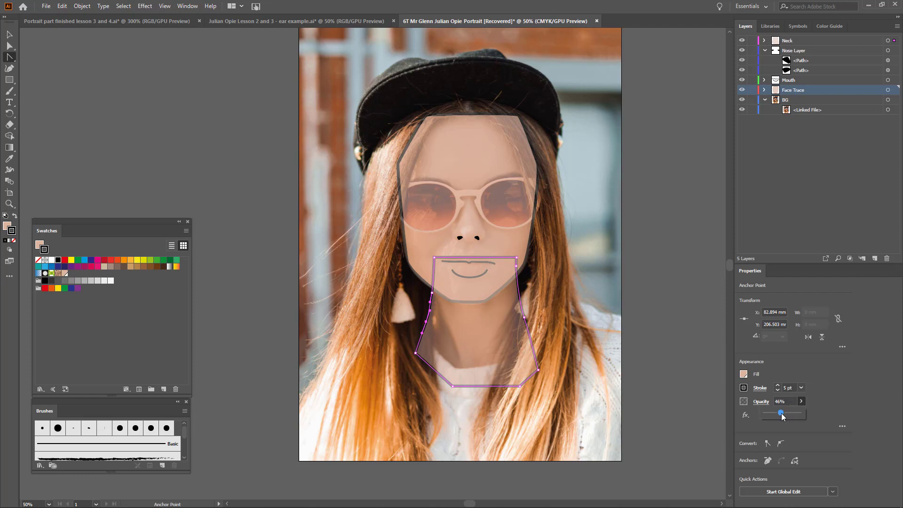
left_click_drag(799, 415, 799, 416)
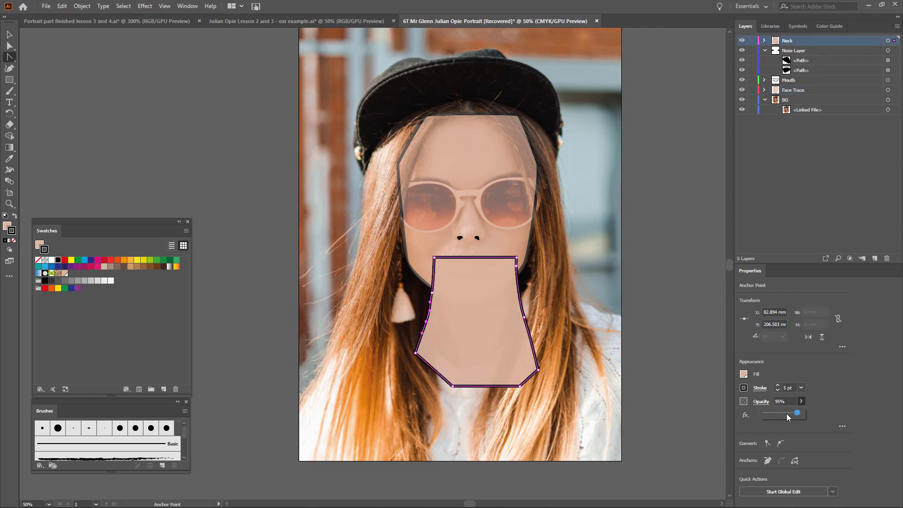
left_click(791, 93)
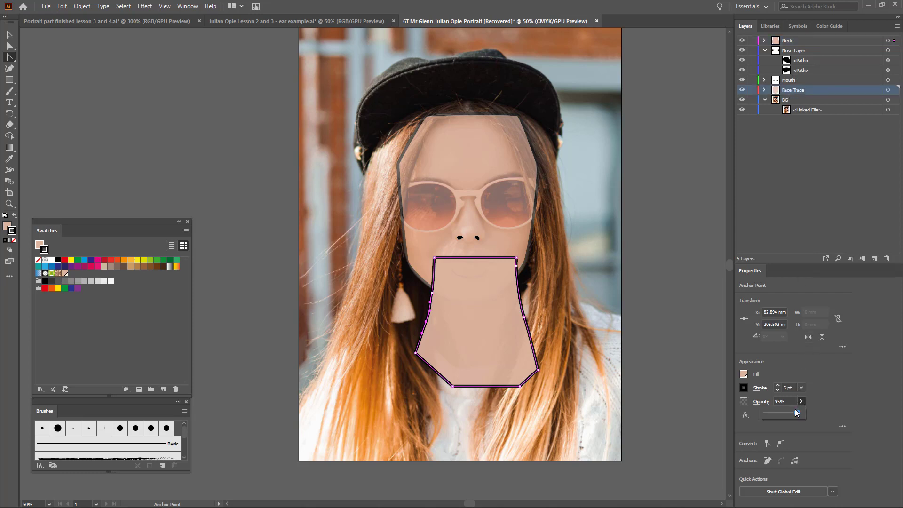
left_click_drag(797, 413, 822, 412)
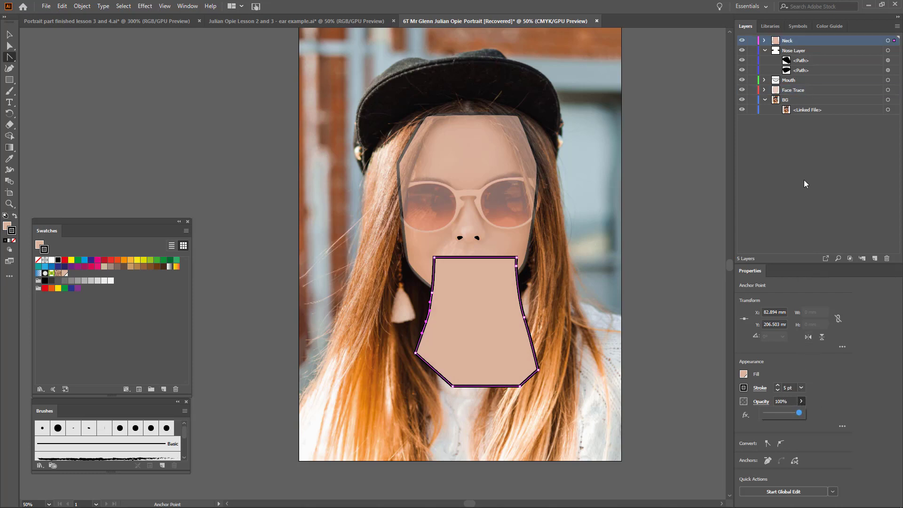
left_click(798, 90)
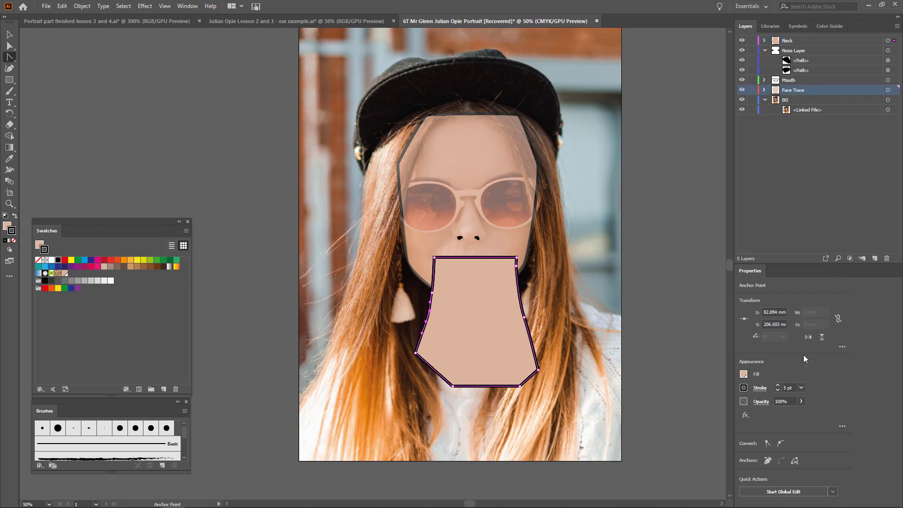
key("v")
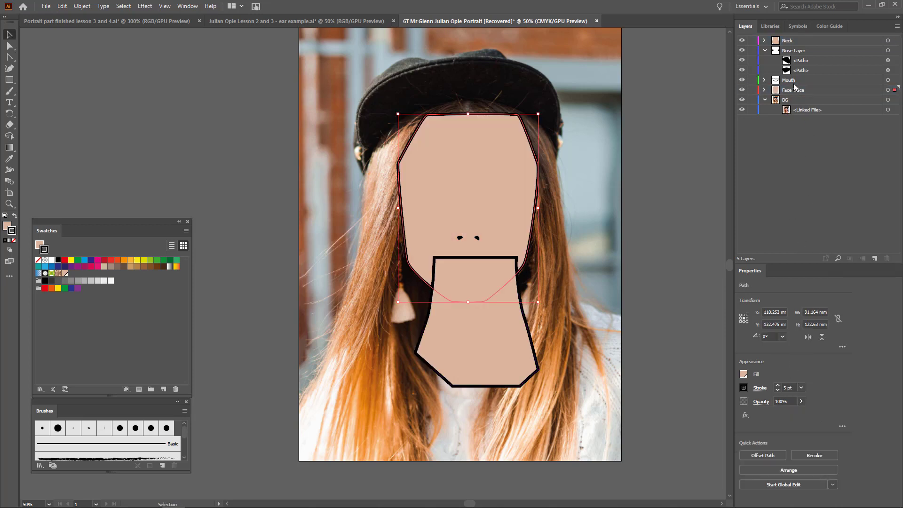
- Drag the Neck layer below Face Trace, then deselect the face shape
left_click_drag(796, 42, 801, 97)
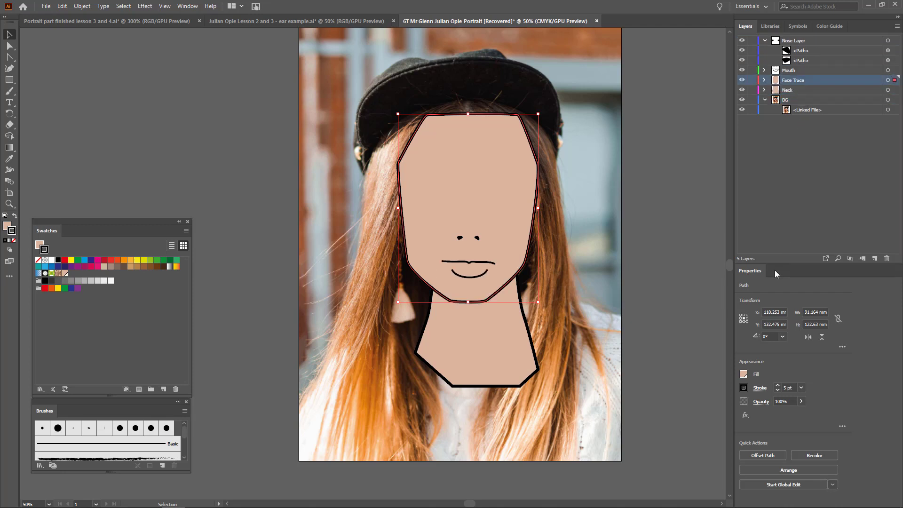
left_click(684, 271)
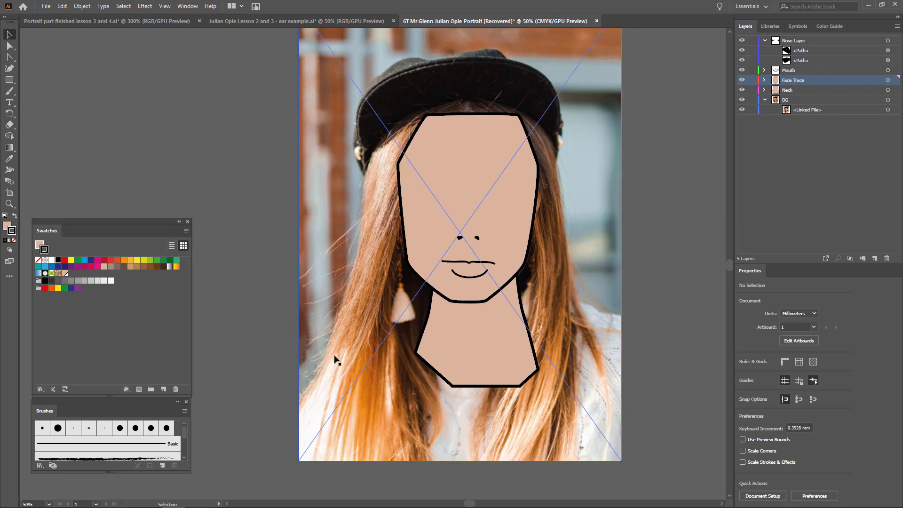
mouse_move(307, 498)
left_click(242, 501)
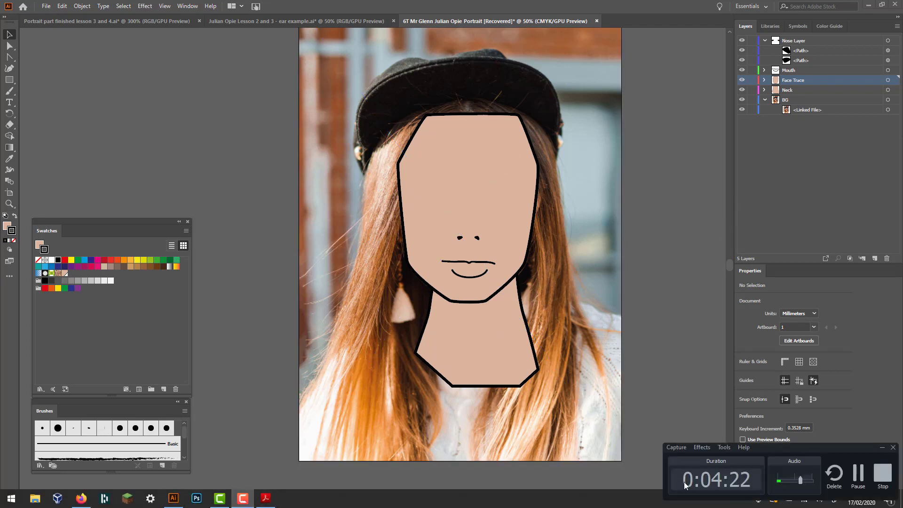